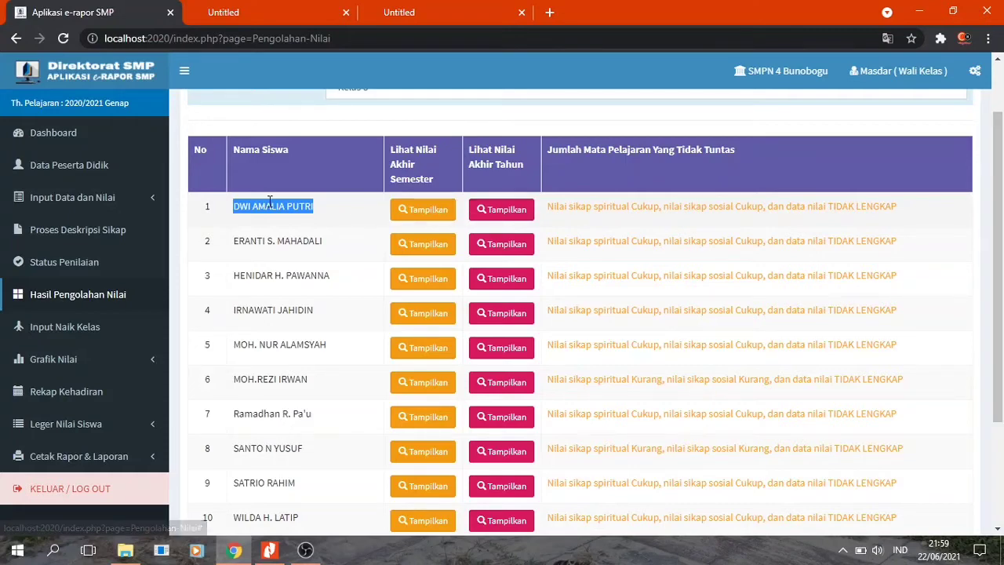
- Open the first student's year-end grades and examine the subject scores for Semester 1, Semester 2 and Rerata, plus the Keterangan note
click(517, 219)
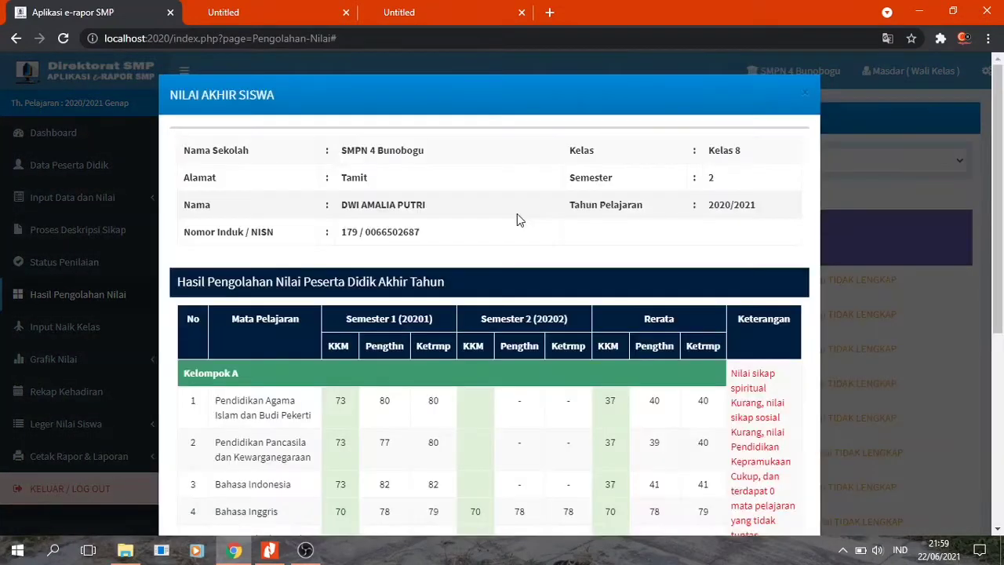
scroll(588, 202, down, 2)
scroll(589, 201, down, 1)
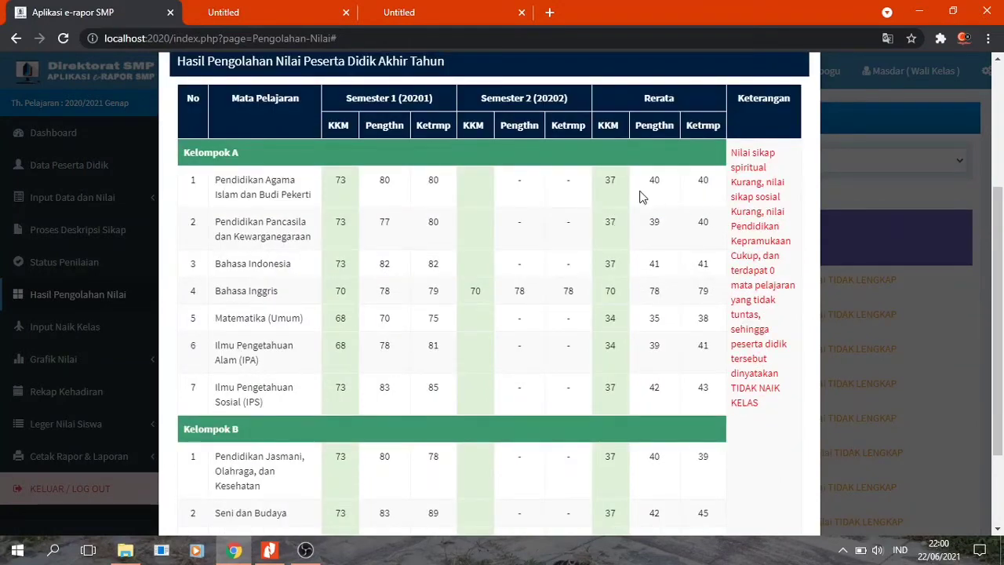
scroll(650, 199, up, 1)
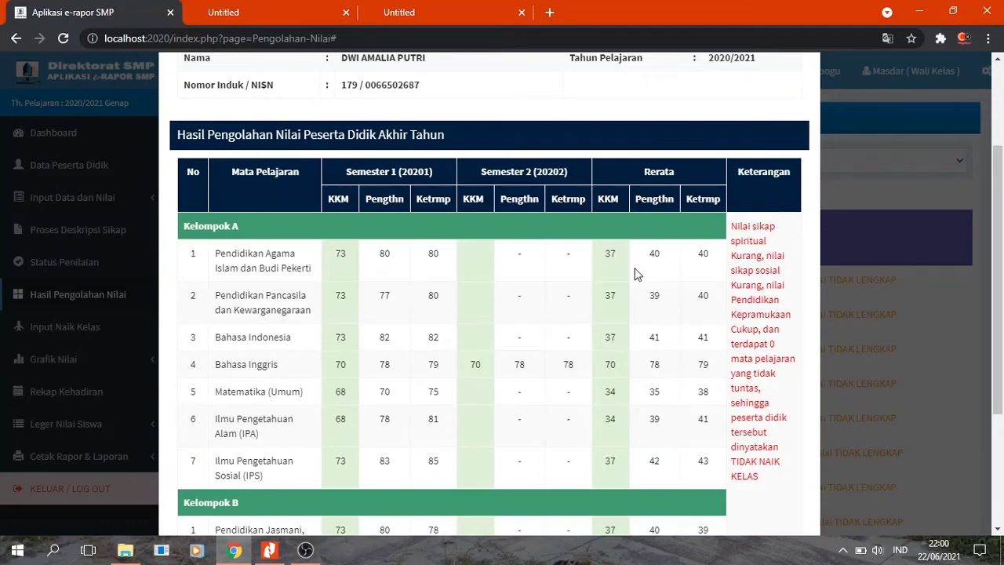
scroll(636, 274, down, 1)
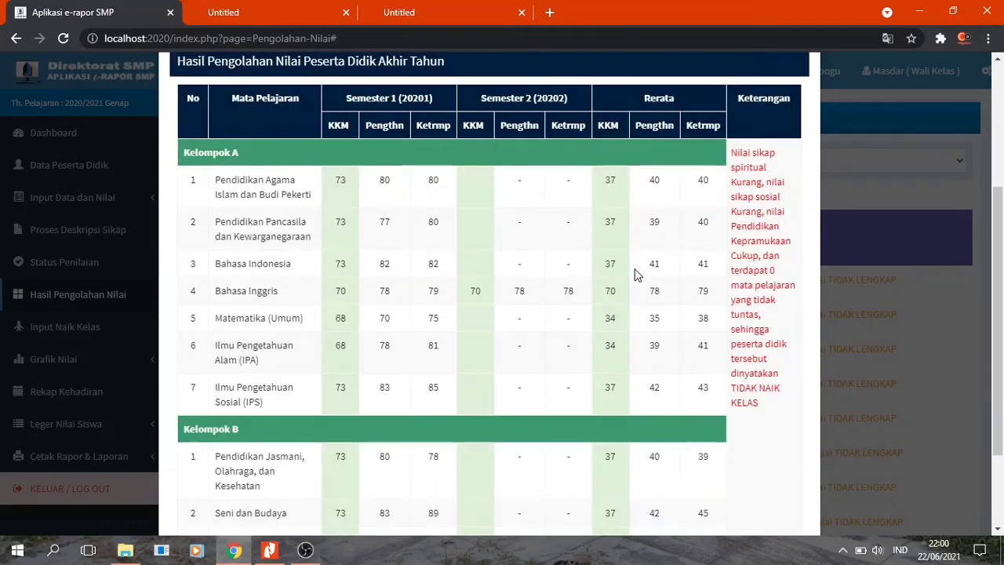
scroll(636, 274, down, 1)
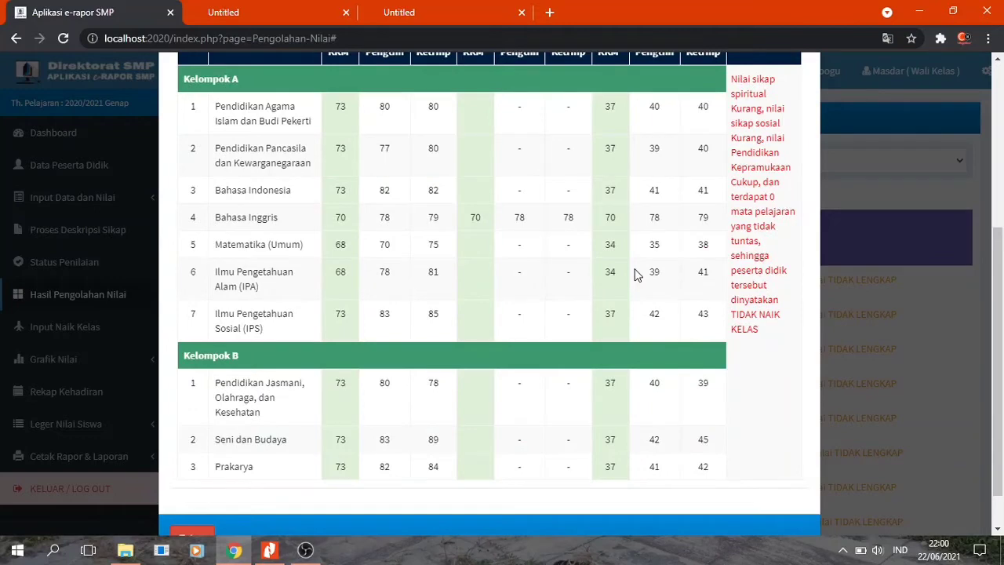
scroll(636, 274, up, 1)
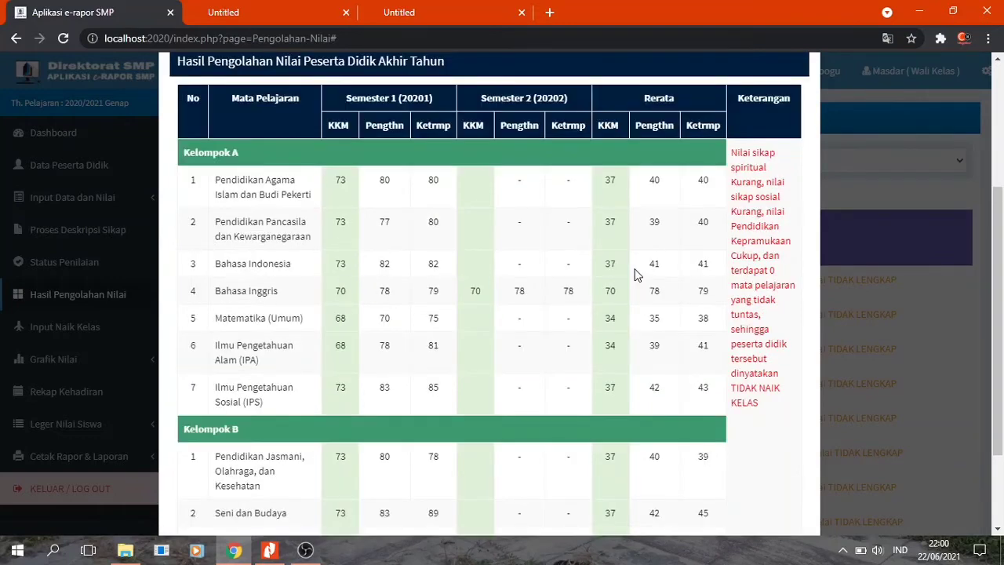
scroll(636, 275, down, 1)
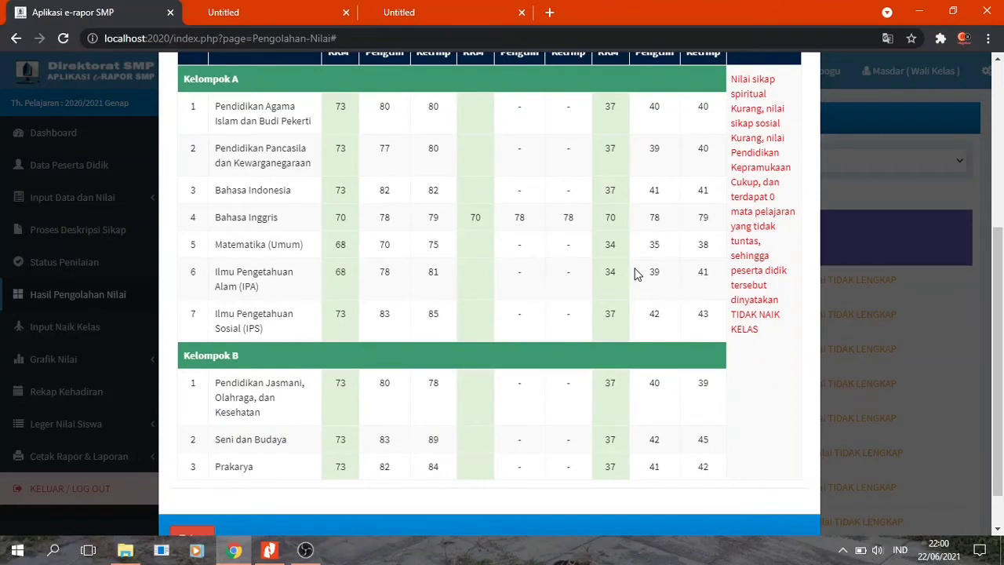
scroll(636, 275, up, 1)
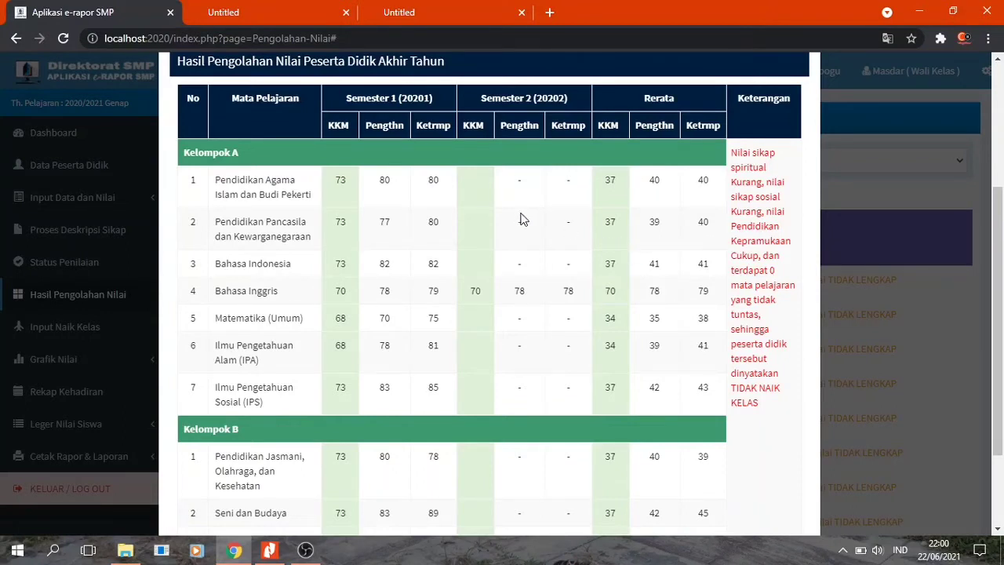
scroll(618, 290, down, 1)
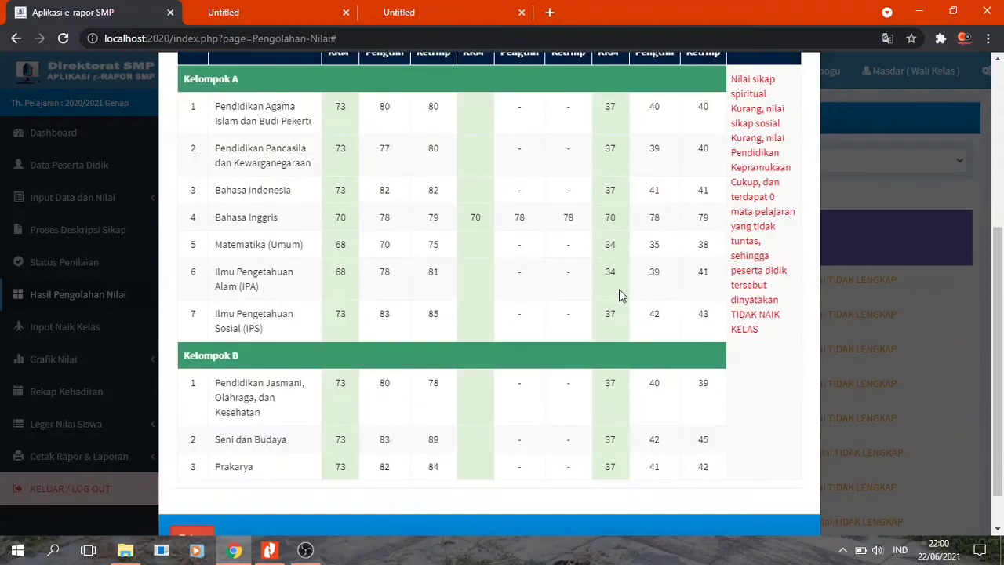
scroll(605, 218, up, 1)
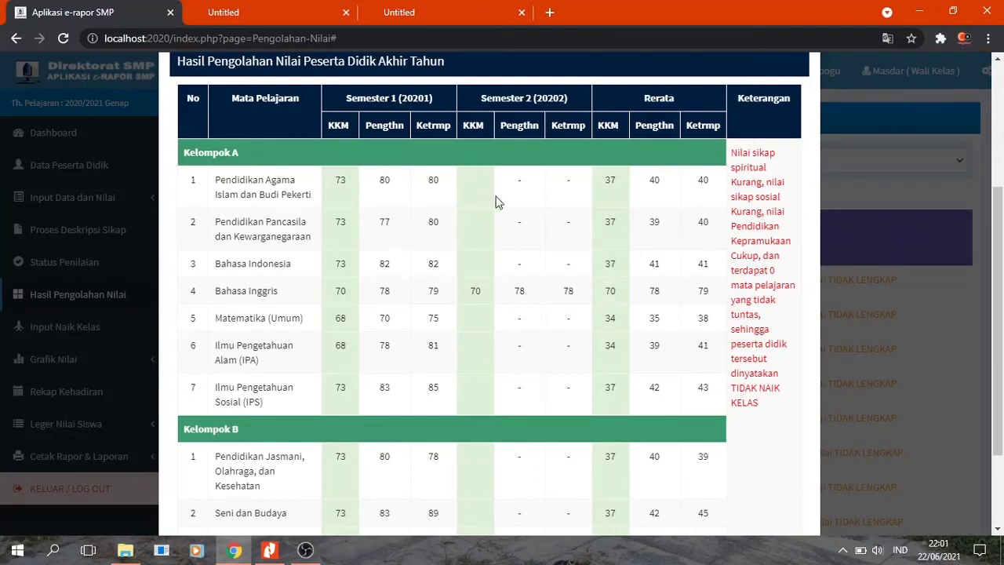
- Compare the Pendidikan Agama Islam dan Budi Pekerti knowledge and skill scores across Semester 1, Semester 2 and Rerata
double_click(609, 181)
double_click(390, 182)
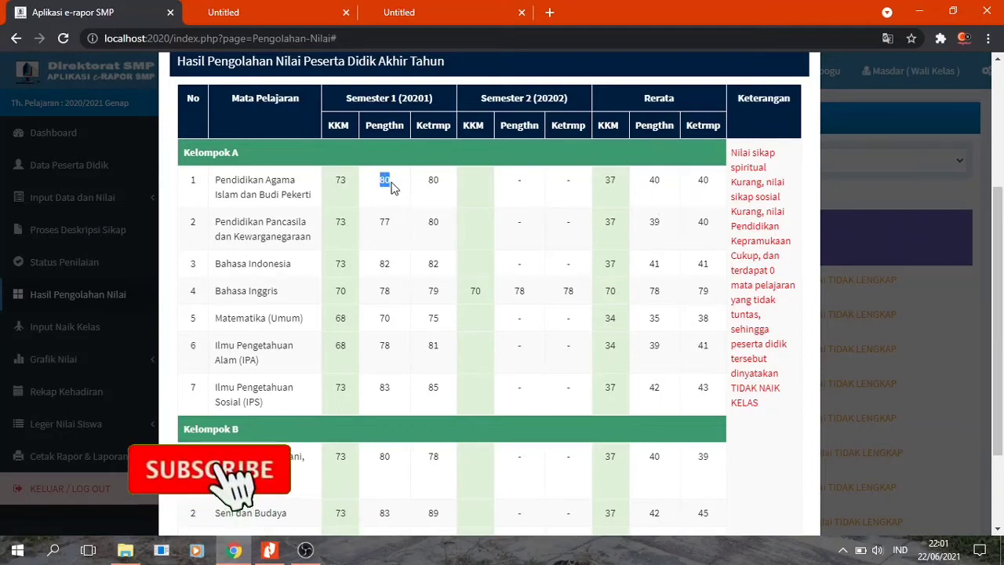
double_click(520, 181)
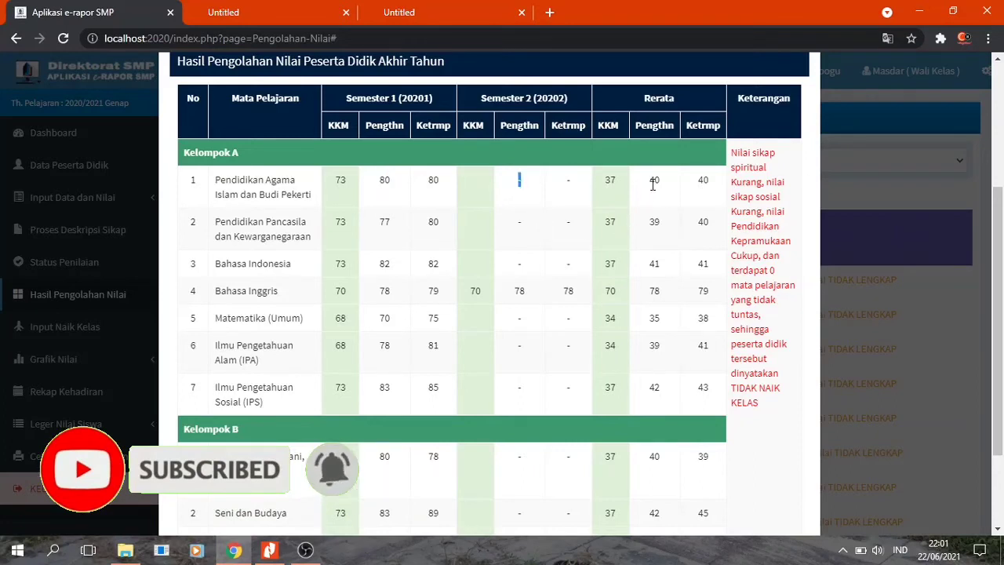
double_click(654, 181)
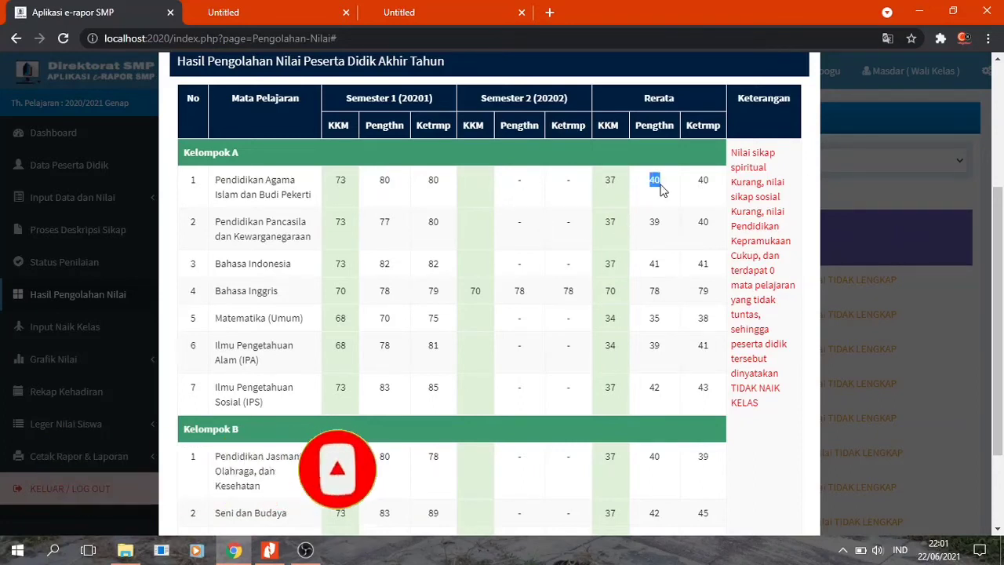
double_click(703, 181)
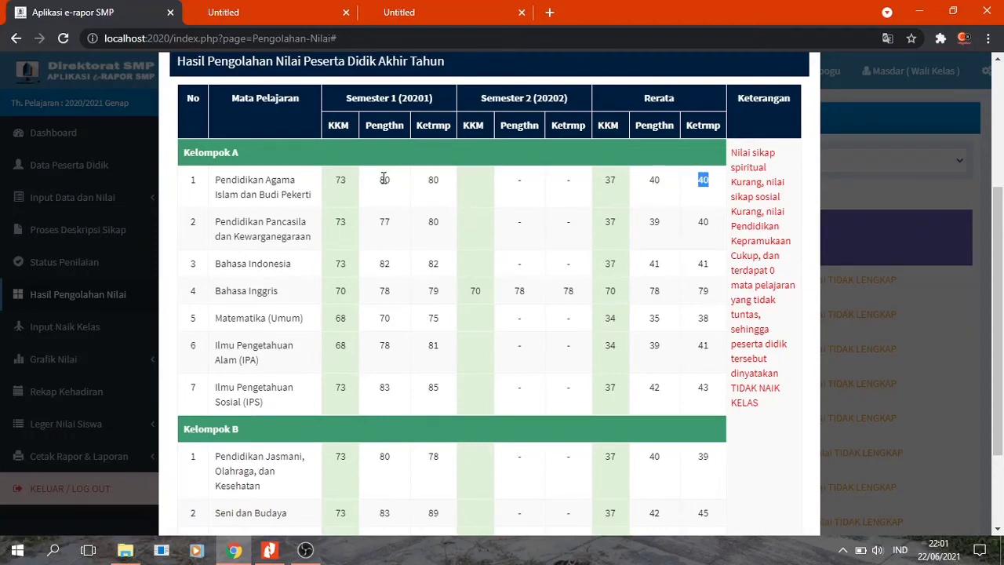
double_click(433, 181)
click(569, 183)
- Examine the first two Kelompok A subjects and their knowledge and skill averages under Rerata
drag(215, 186, 297, 196)
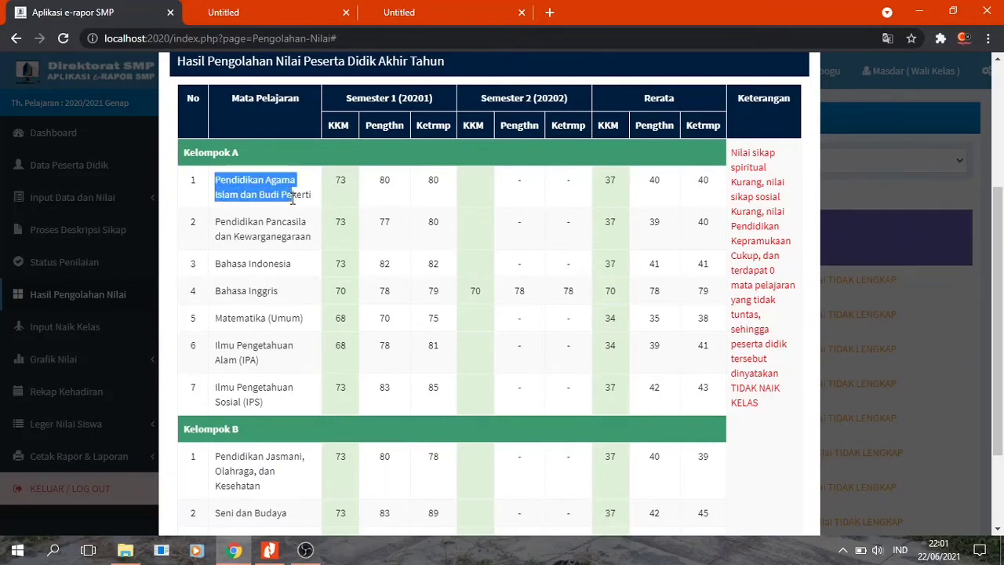
click(219, 226)
drag(219, 226, 301, 238)
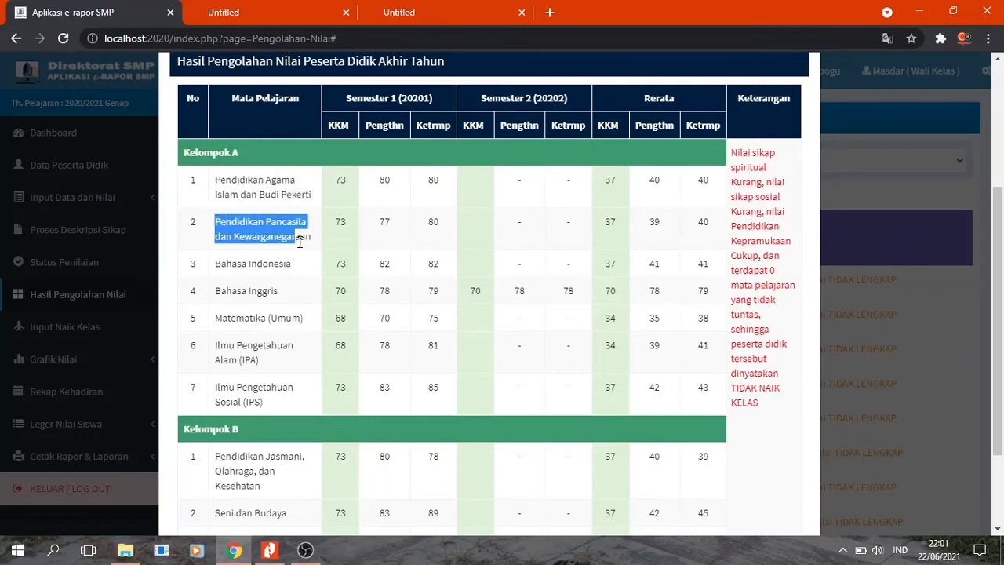
click(663, 187)
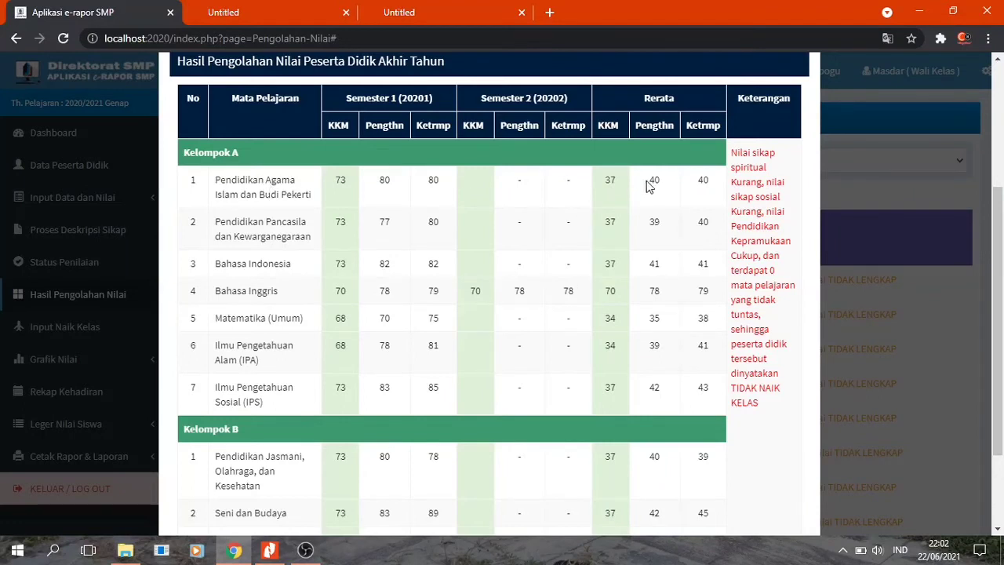
drag(646, 182, 712, 185)
click(653, 184)
drag(653, 183, 683, 221)
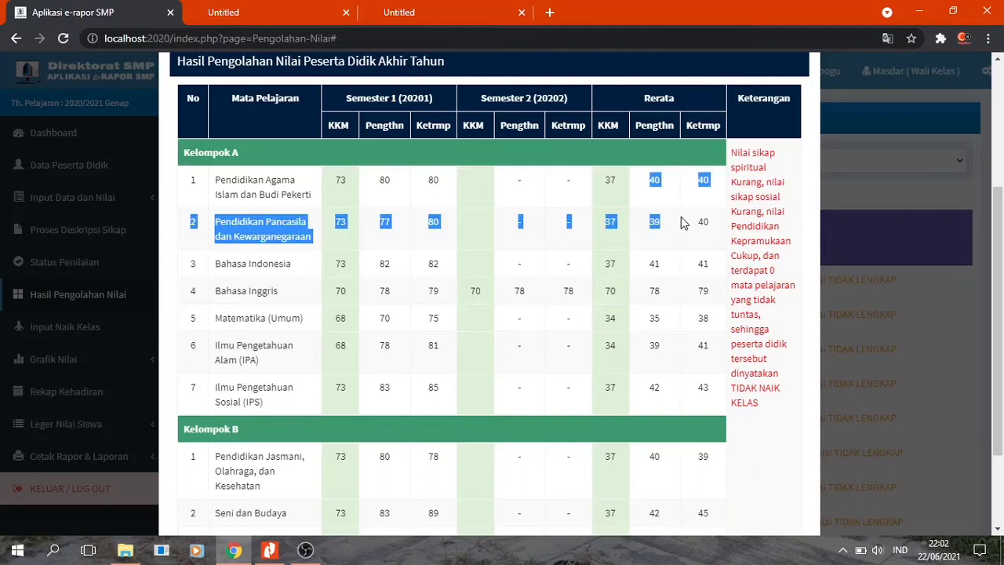
click(660, 205)
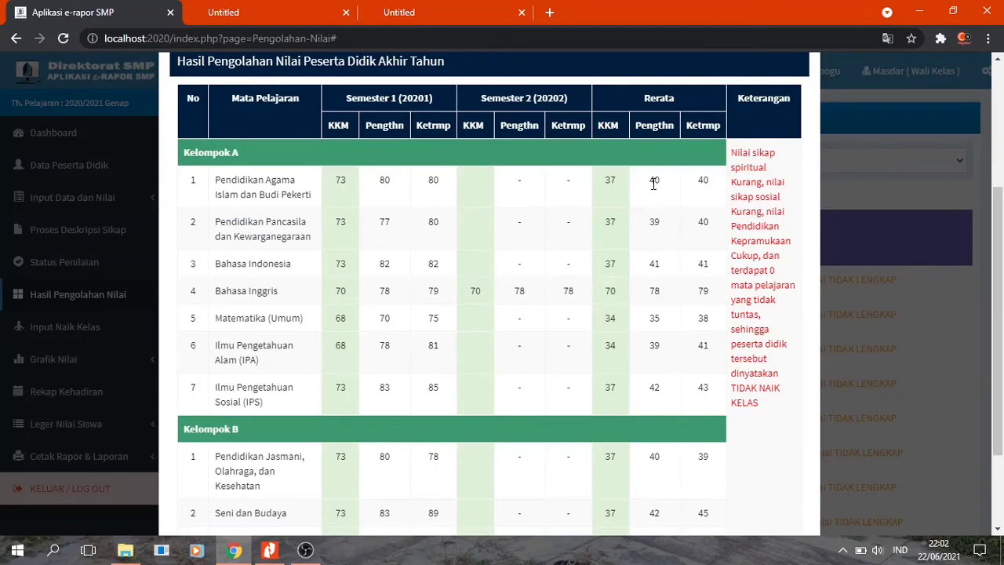
- Check the Rerata scores of Matematika, Bahasa Indonesia and Ilmu Pengetahuan Sosial, and close the first student's grade report
double_click(655, 317)
double_click(701, 268)
double_click(654, 387)
scroll(686, 369, up, 2)
scroll(692, 347, up, 1)
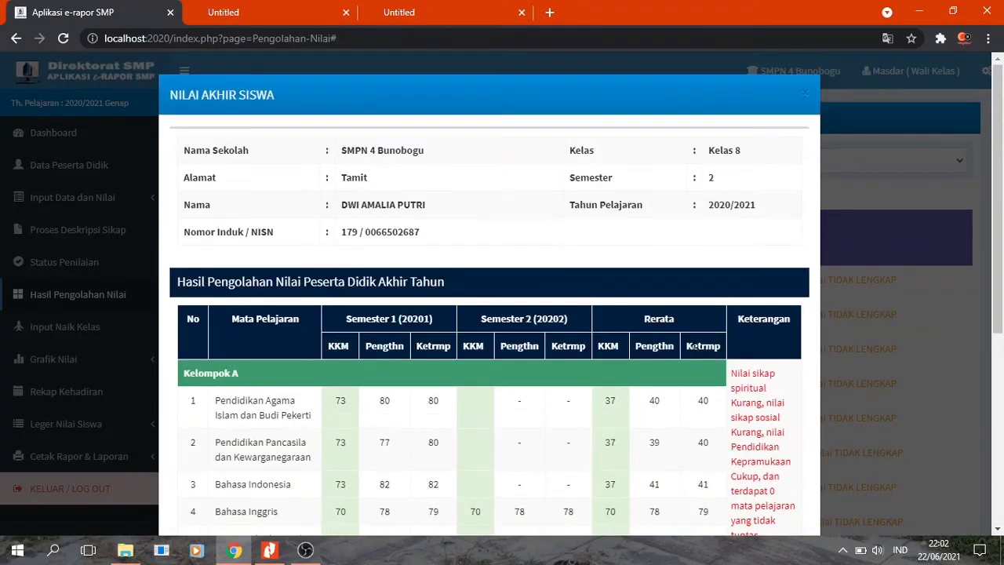
scroll(694, 351, down, 2)
scroll(695, 353, up, 2)
key(Escape)
- Open the second student's year-end grades and compare the Bahasa Inggris averages with the KKM under Rerata
scroll(568, 306, down, 2)
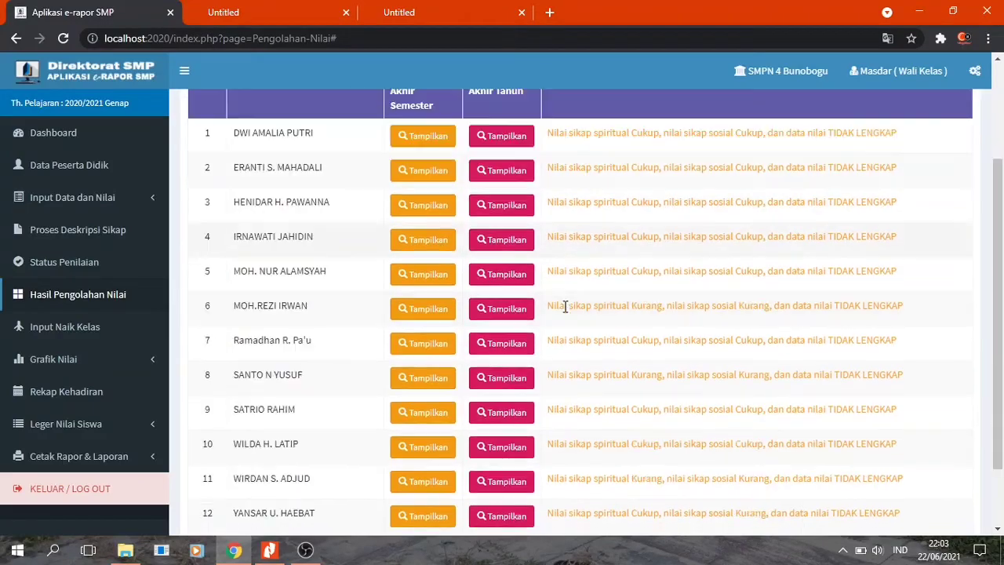
click(485, 175)
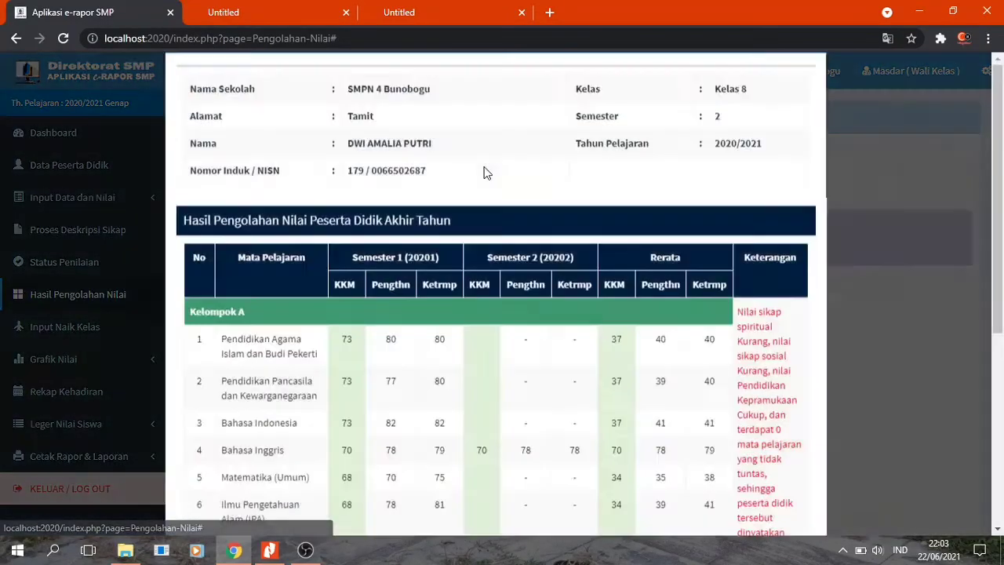
scroll(628, 255, down, 2)
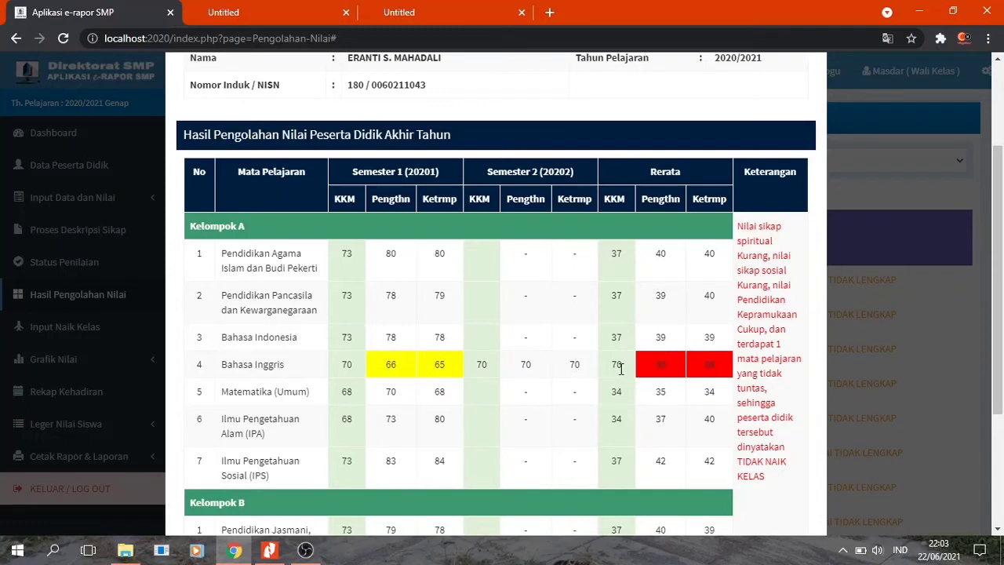
drag(611, 365, 666, 369)
click(679, 374)
- Review the second student's remaining Kelompok A and B scores and the Keterangan note, and close the report
scroll(701, 371, down, 2)
scroll(700, 363, down, 1)
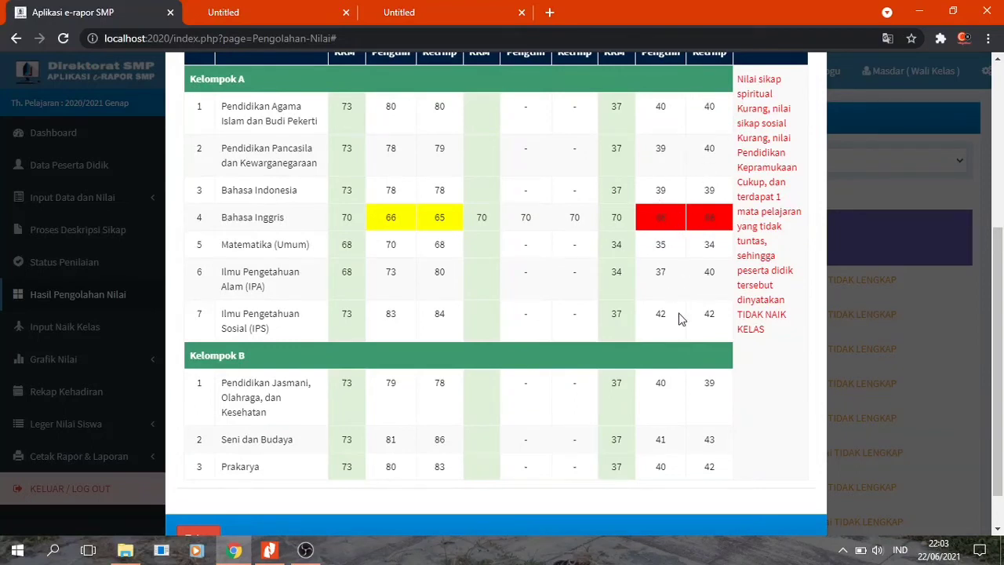
scroll(690, 228, up, 1)
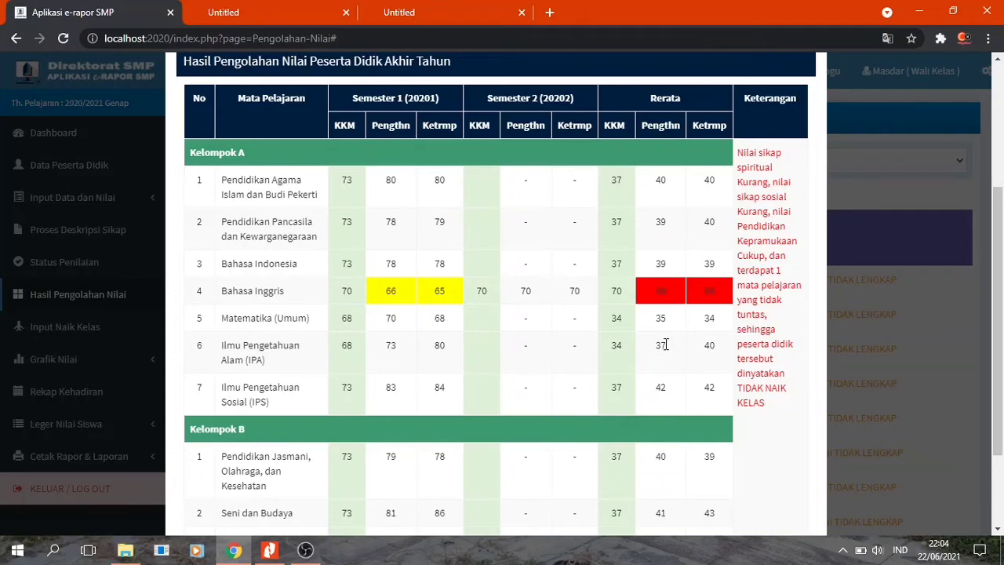
scroll(665, 345, down, 1)
scroll(680, 284, up, 1)
scroll(733, 192, up, 1)
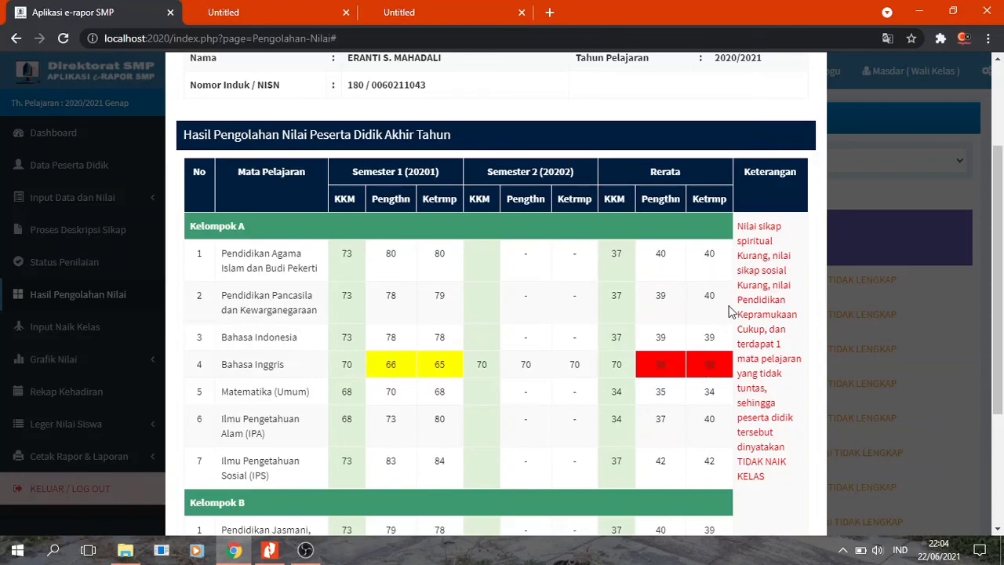
scroll(704, 367, up, 1)
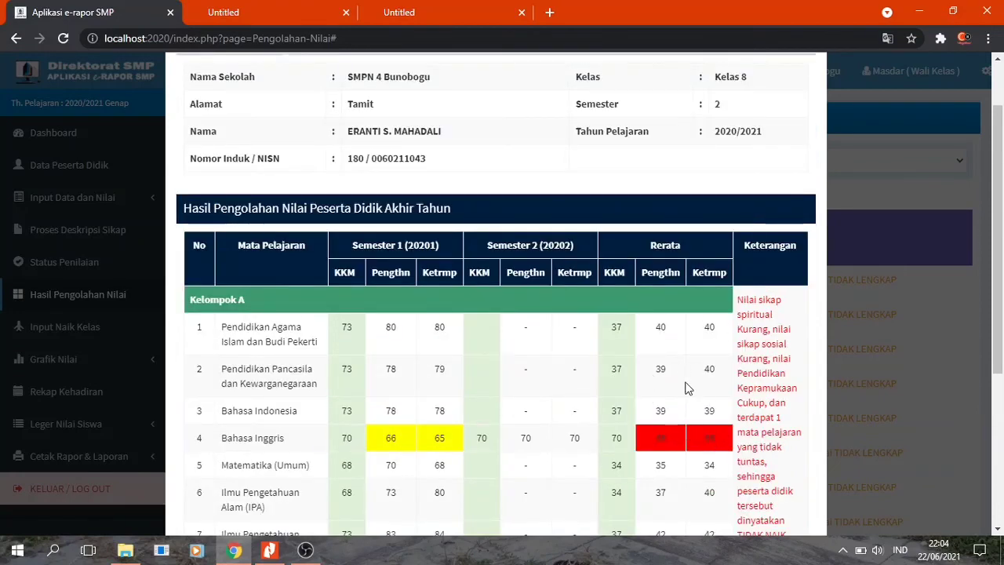
scroll(721, 337, up, 1)
click(814, 94)
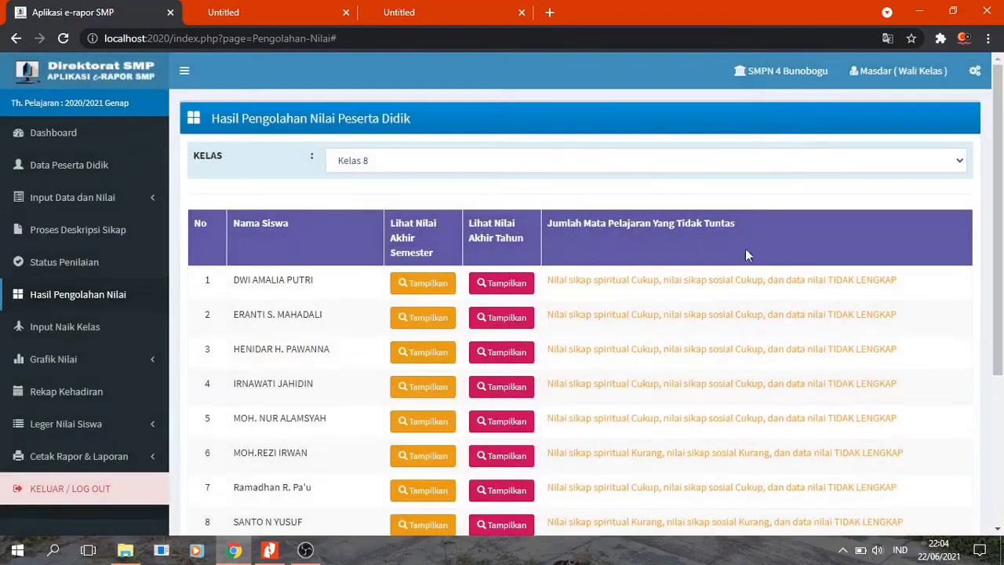
- Open the third student's year-end grades and check the Bahasa Inggris knowledge and skill averages under Rerata
click(497, 352)
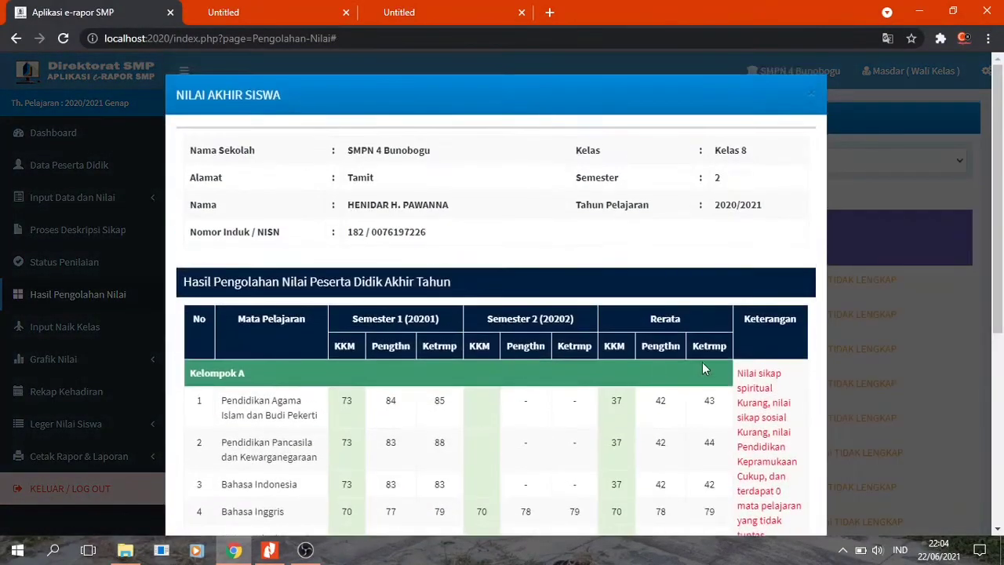
scroll(702, 361, down, 2)
double_click(657, 368)
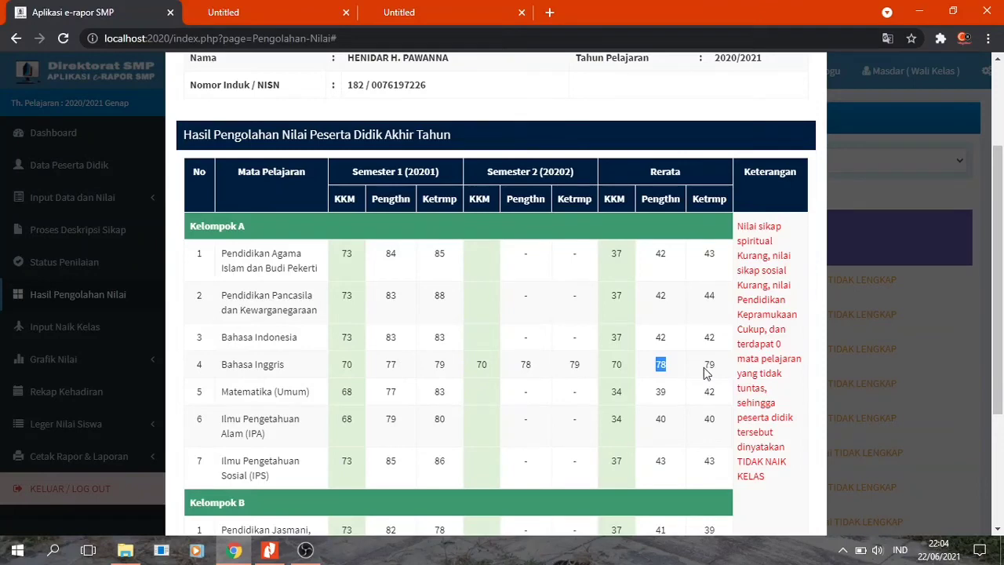
click(709, 367)
scroll(525, 392, down, 2)
scroll(541, 377, up, 3)
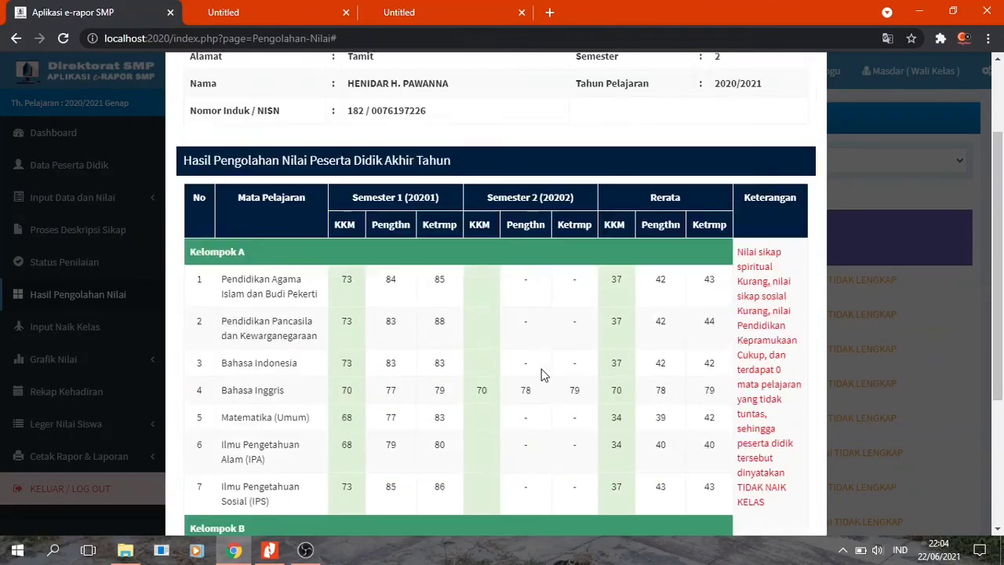
- Examine the third student's Semester 2 scores alongside the averages, and close the grade report
scroll(533, 411, up, 1)
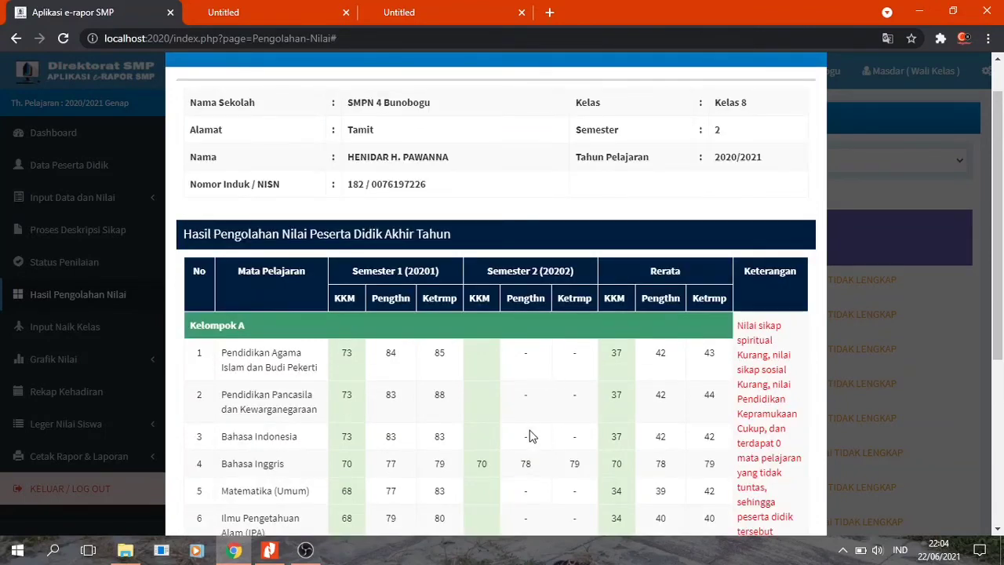
scroll(571, 409, down, 1)
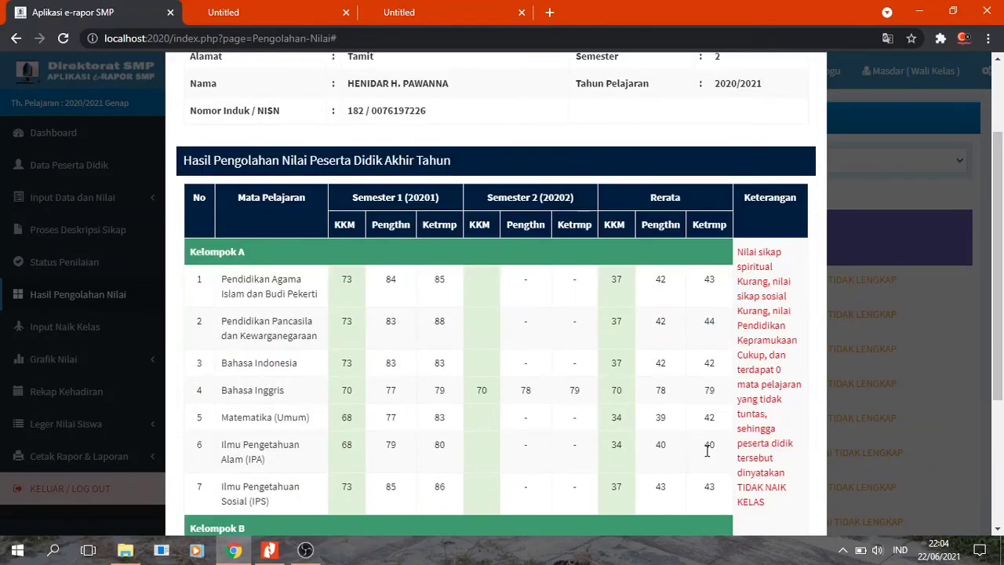
scroll(700, 303, up, 1)
scroll(789, 149, up, 1)
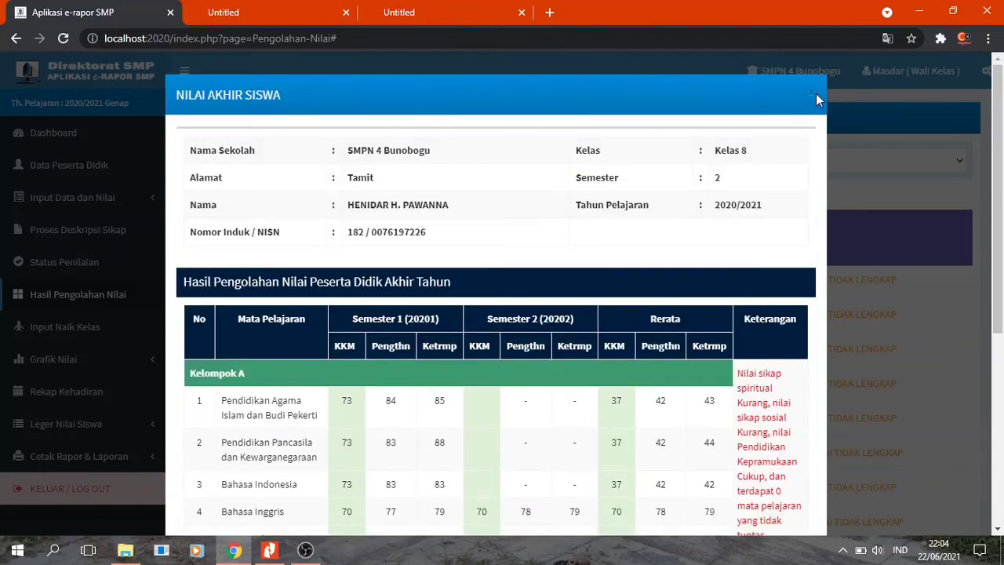
click(816, 94)
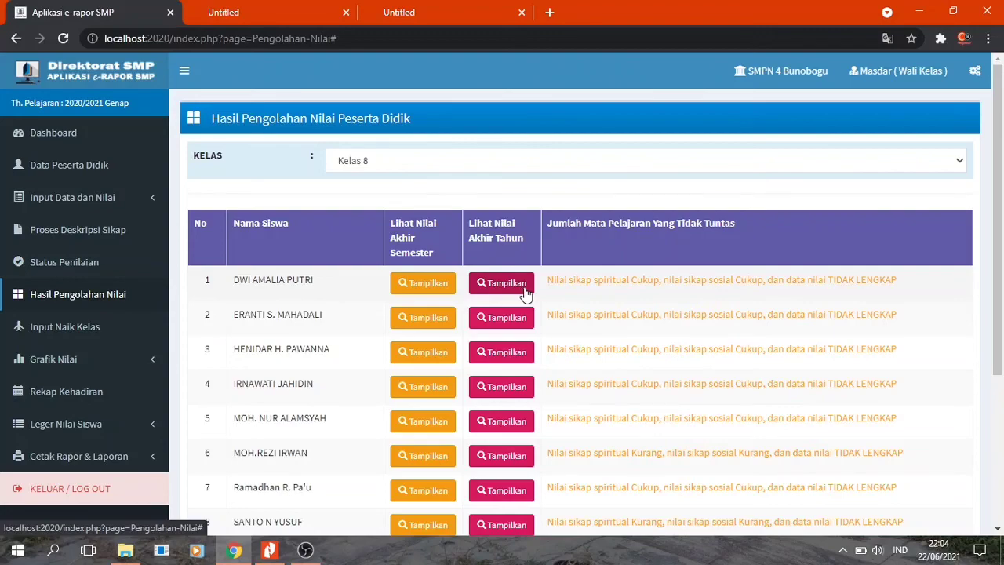
- Open the class promotion input page, load Kelas 8, and review the promotion settings listed for its students
click(82, 336)
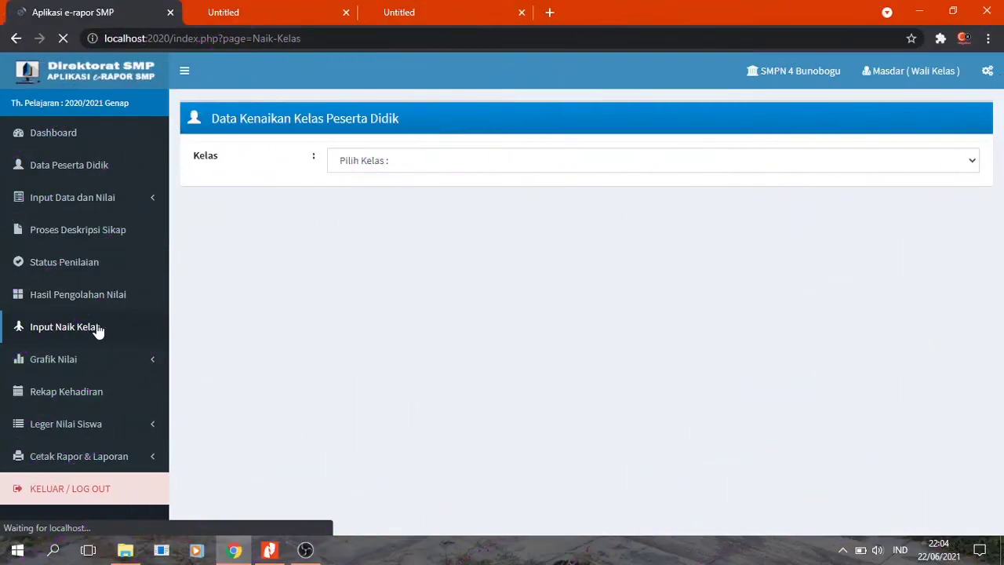
click(512, 160)
click(506, 194)
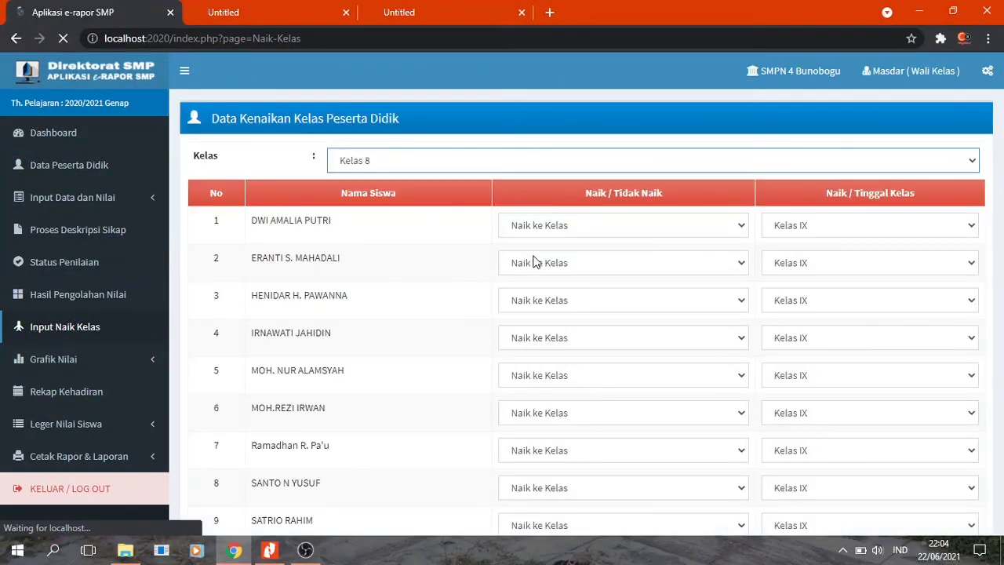
scroll(626, 392, down, 1)
scroll(626, 392, up, 1)
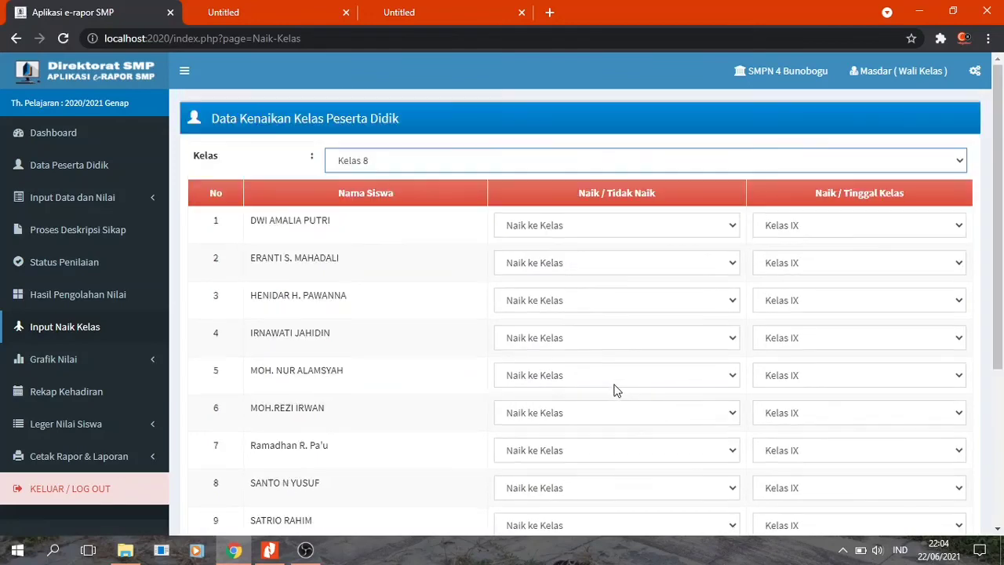
scroll(613, 390, down, 3)
scroll(611, 396, up, 2)
scroll(610, 399, up, 1)
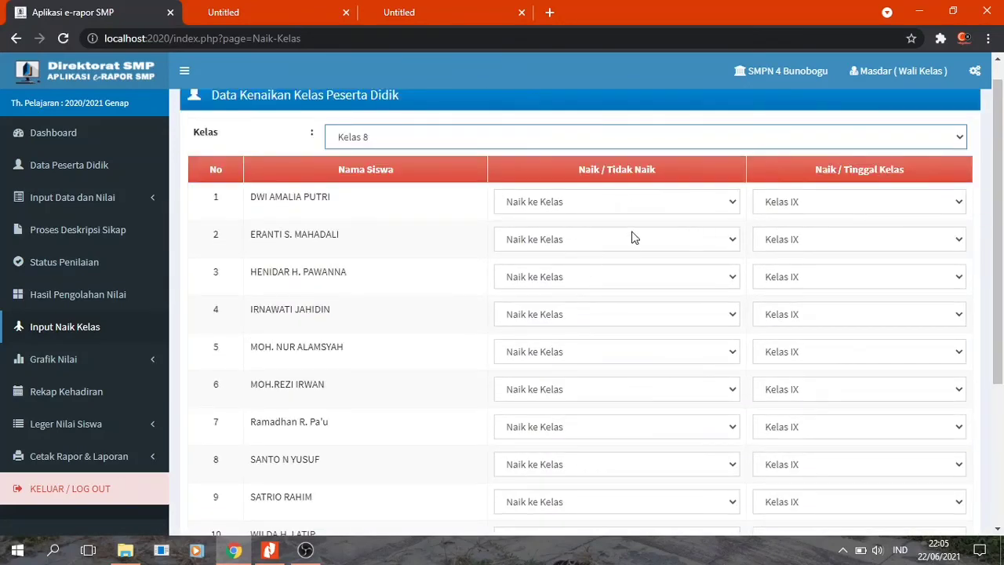
- Set the second student's promotion status to Tinggal di Kelas and the class to Kelas VIII
click(634, 238)
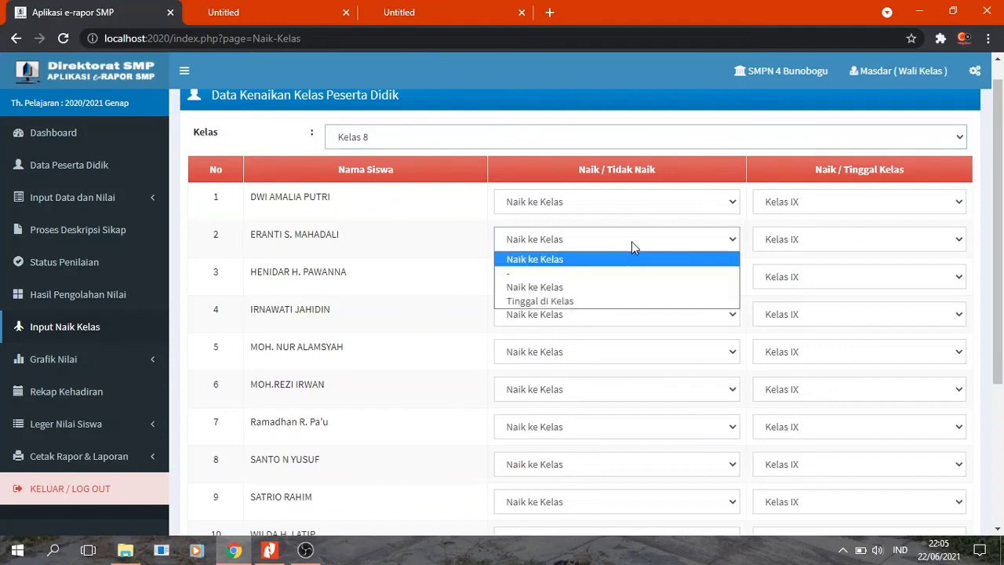
click(584, 303)
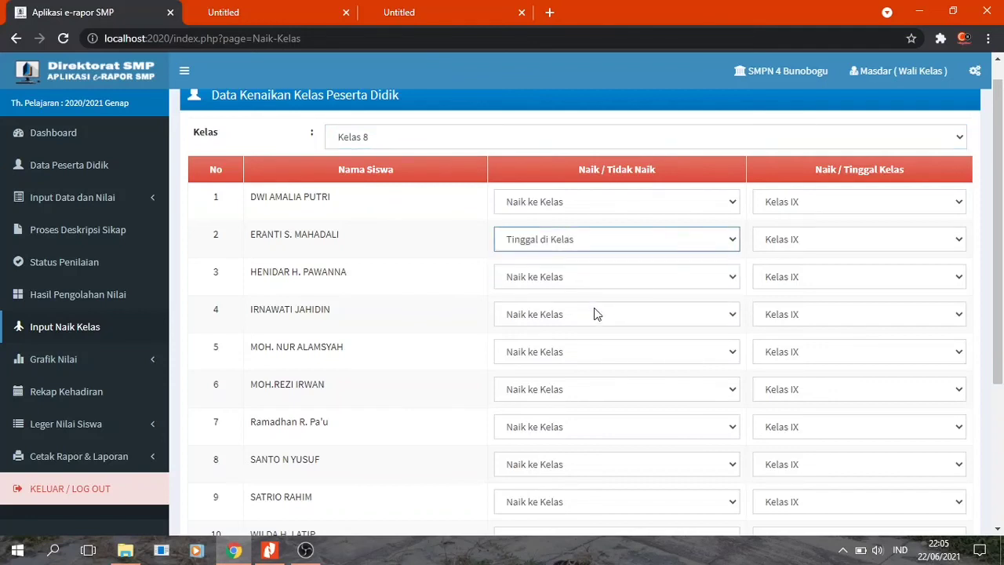
click(833, 247)
click(806, 302)
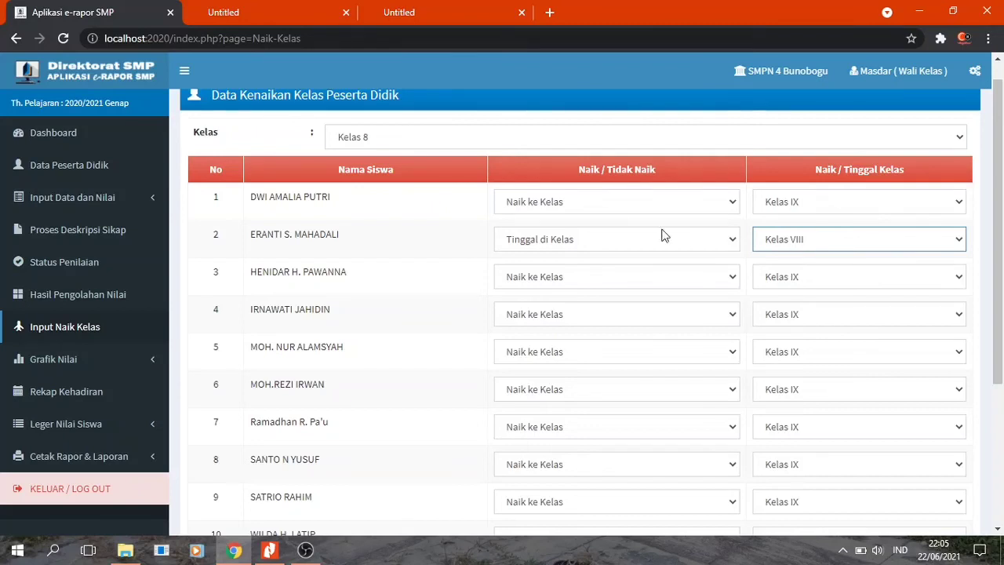
- Review the promotion entries for all Kelas 8 students and save the class promotion data
scroll(655, 323, down, 3)
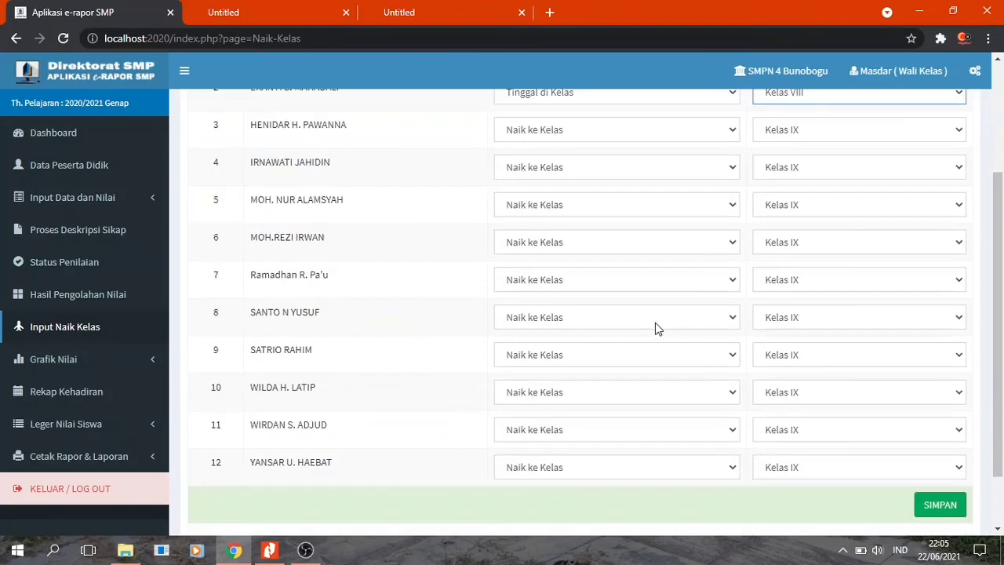
scroll(701, 330, up, 3)
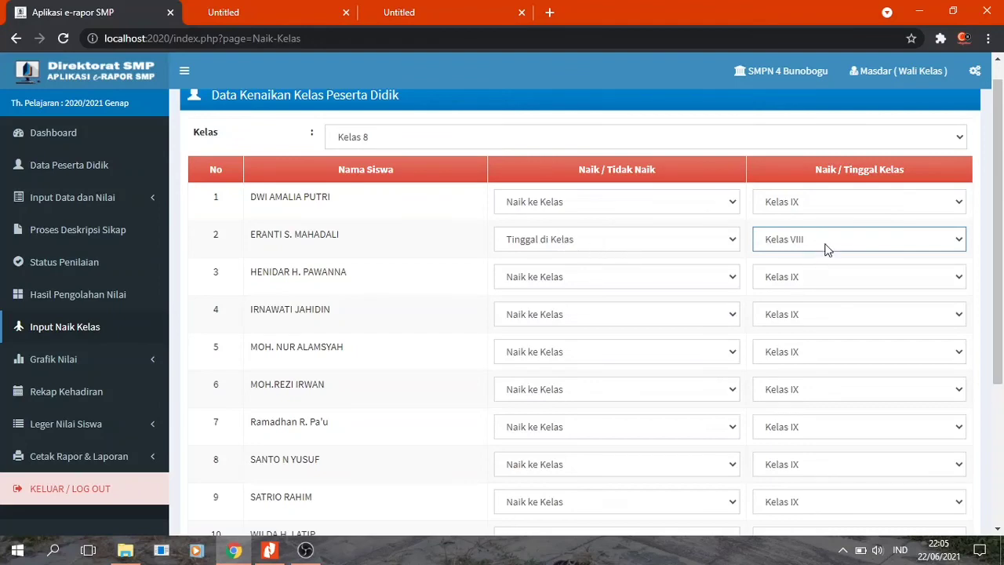
scroll(676, 318, down, 3)
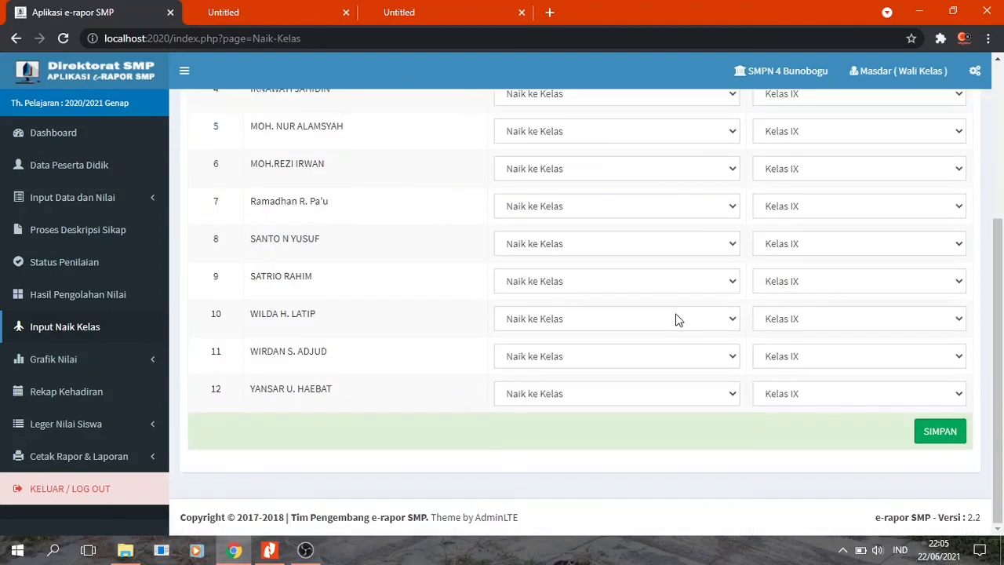
scroll(765, 452, up, 2)
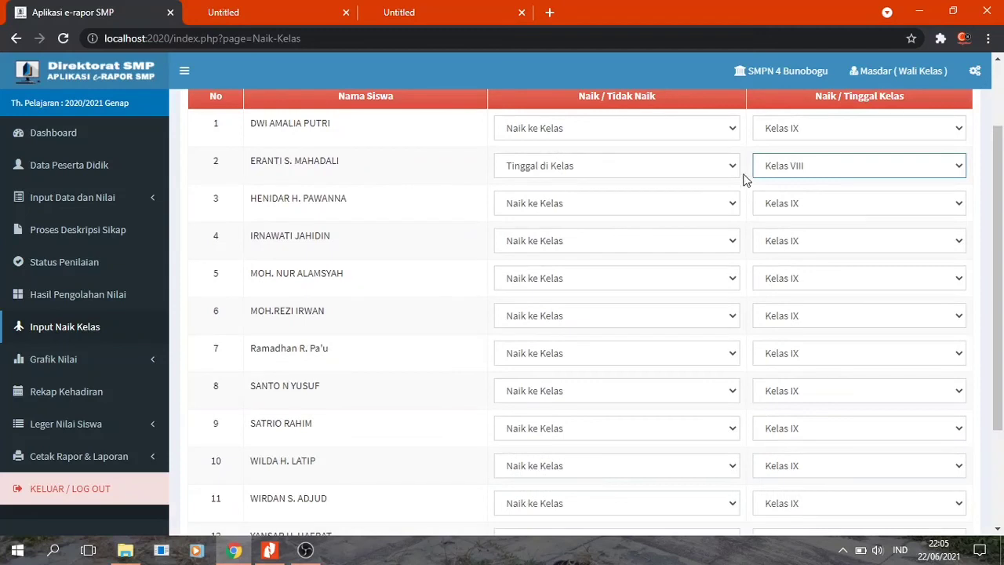
scroll(701, 171, down, 1)
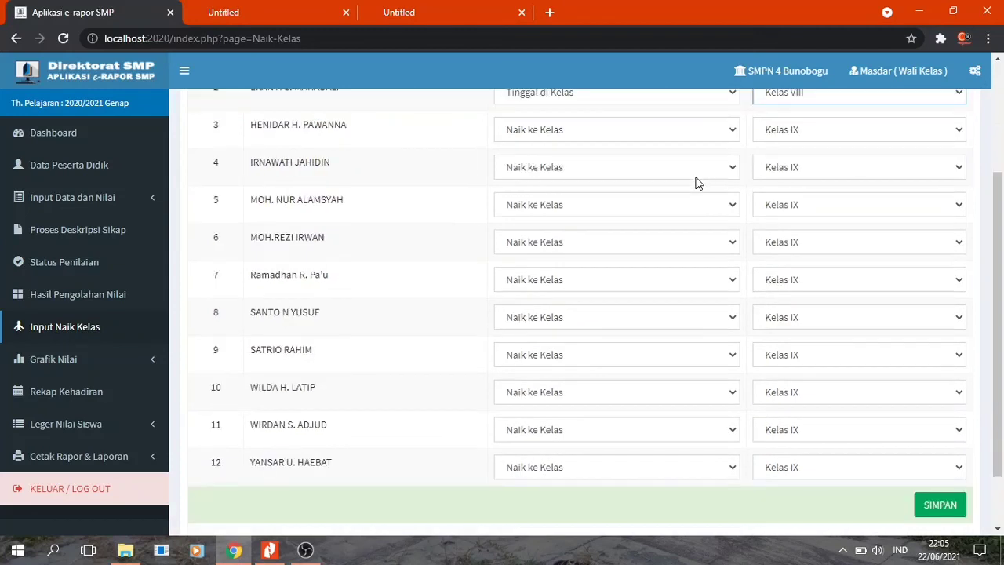
click(944, 507)
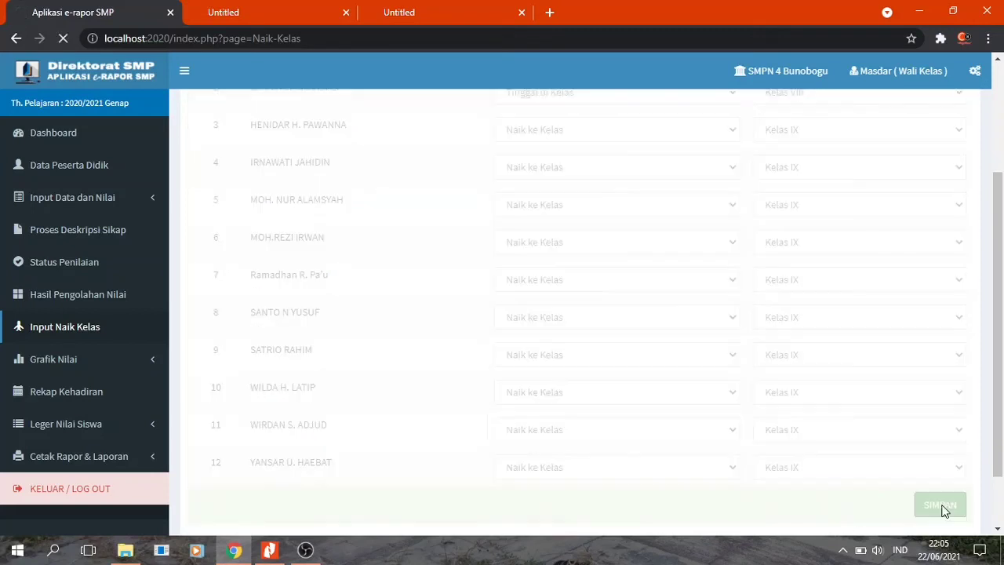
click(631, 123)
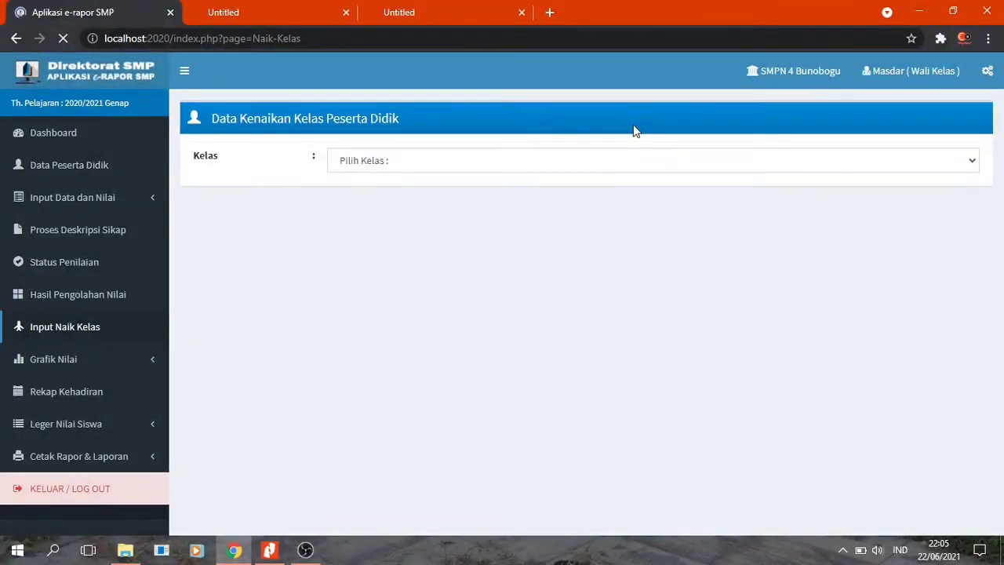